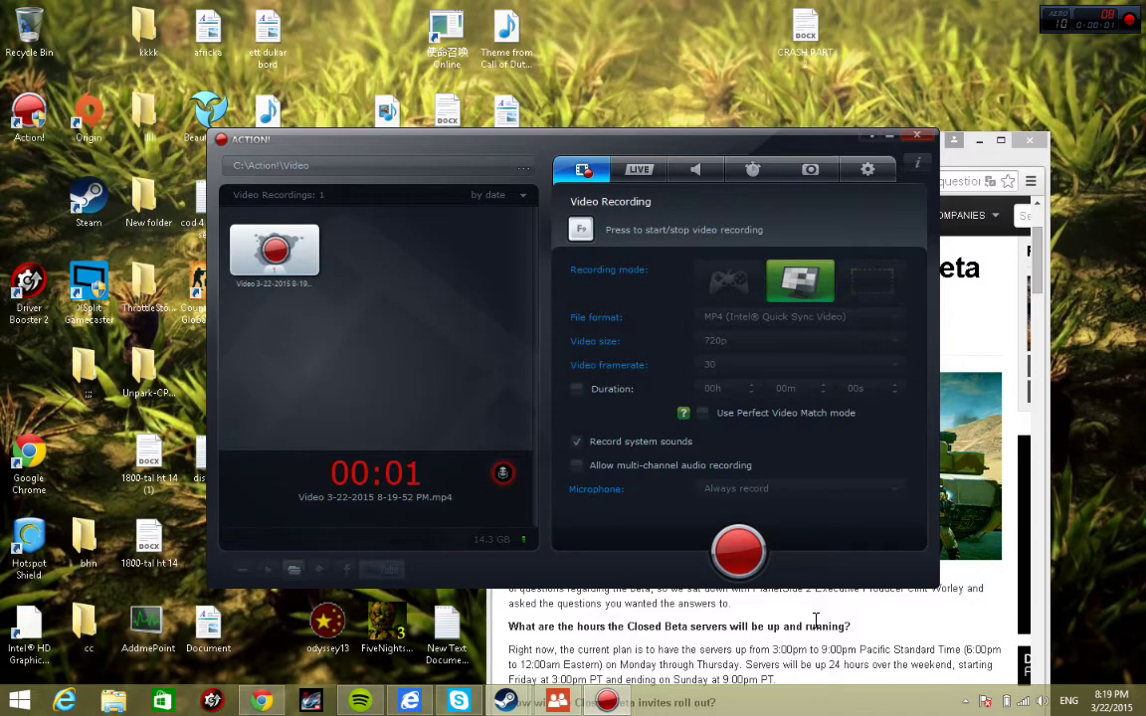
- Bring the Chrome window with the GameZone PlanetSide 2 PS4 closed beta article in front of Action!
left_click(815, 618)
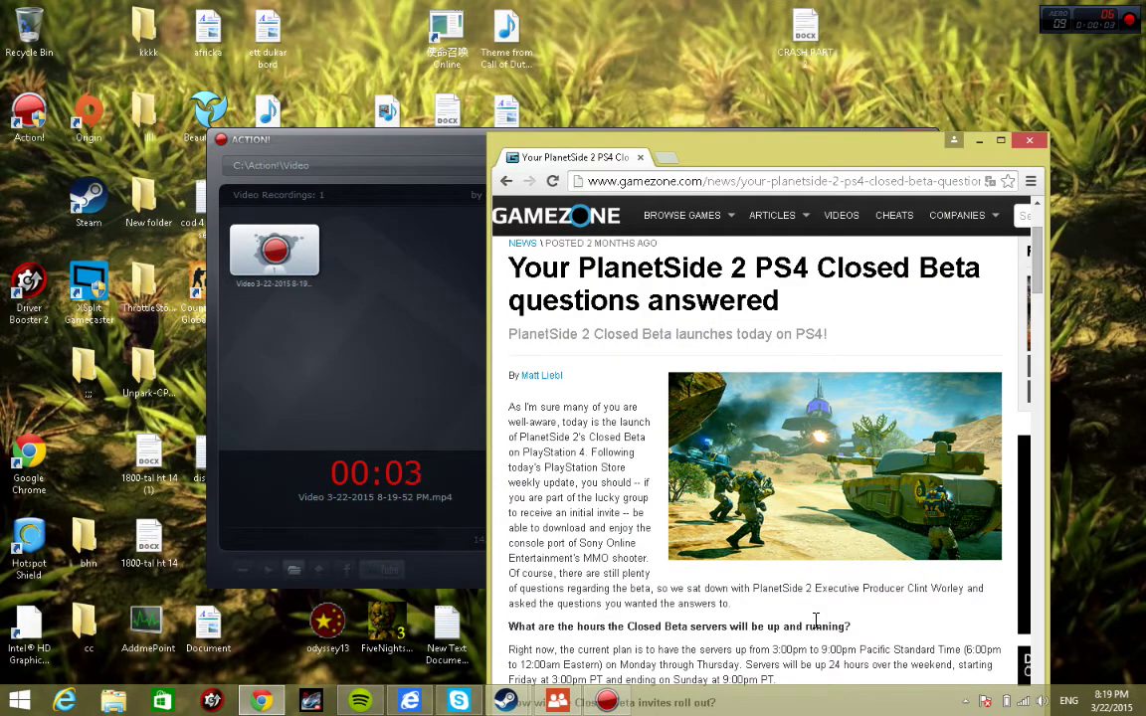